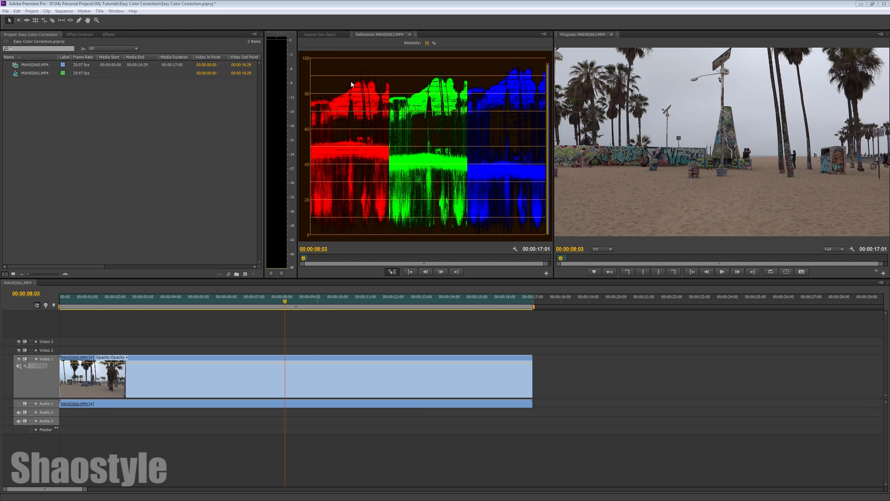
Step: Check which sequence the Reference Monitor is tied to and its scope display options, including RGB Parade
left_click(455, 47)
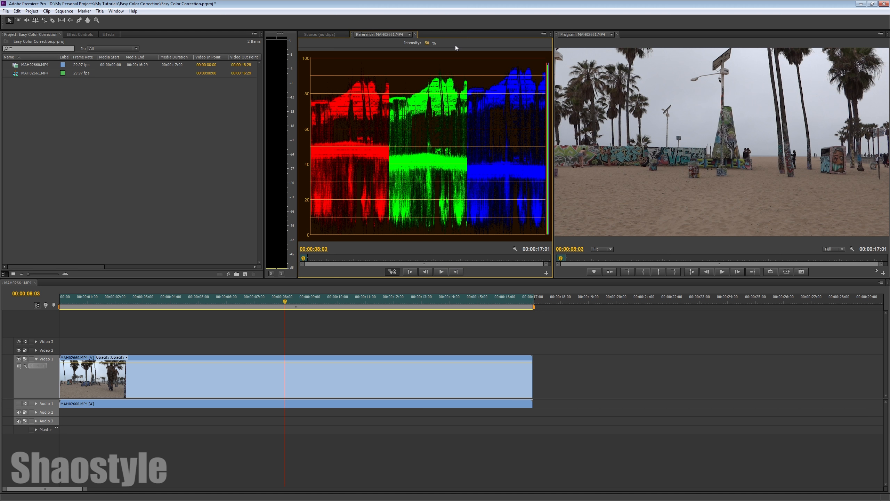
left_click(121, 13)
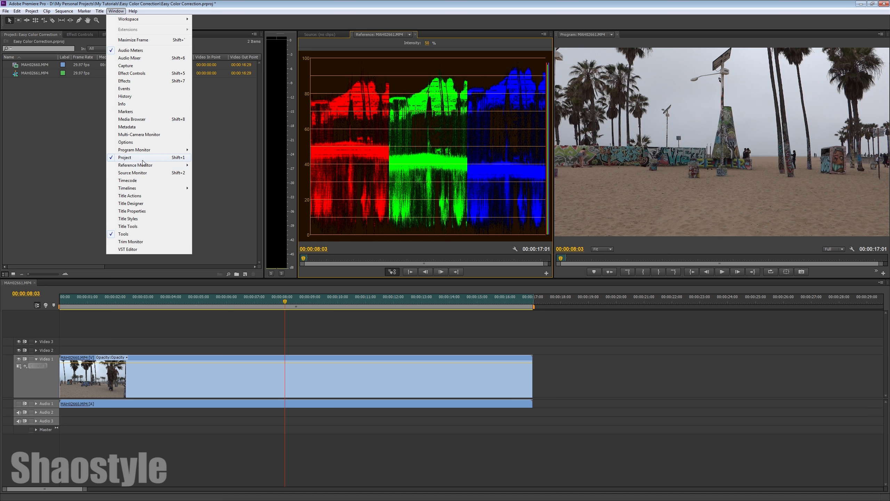
mouse_move(190, 166)
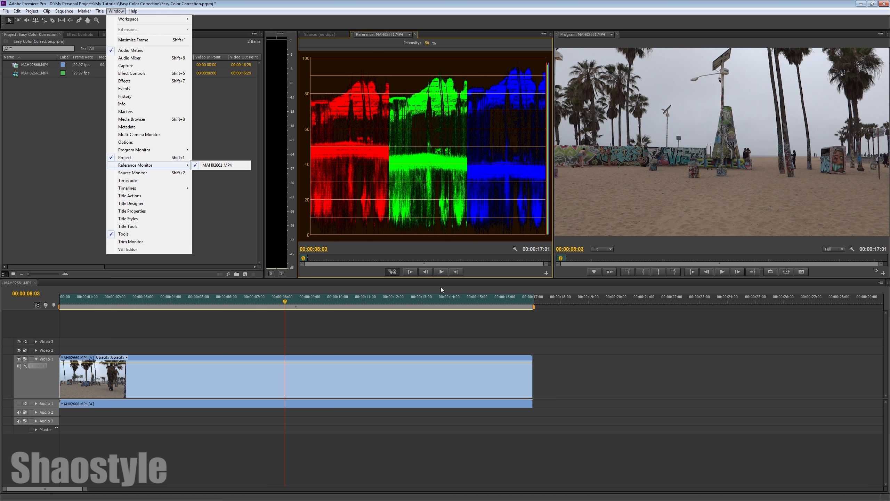
left_click(370, 49)
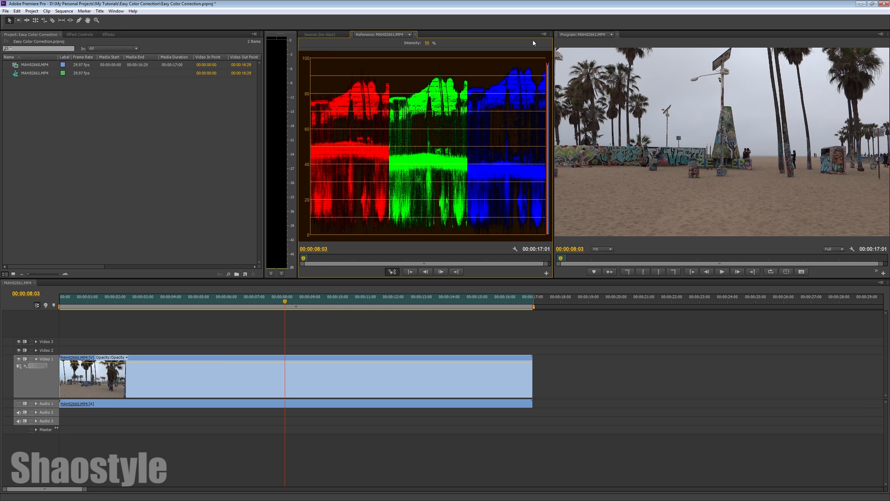
left_click(544, 35)
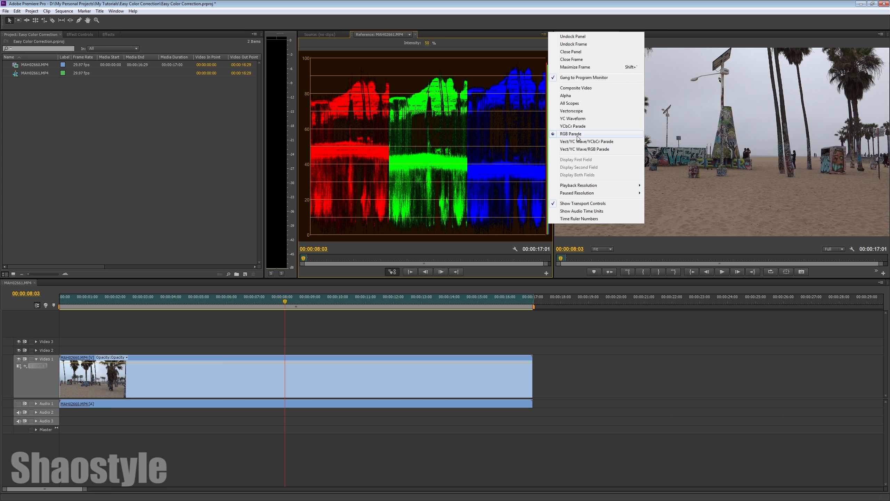
key("Escape")
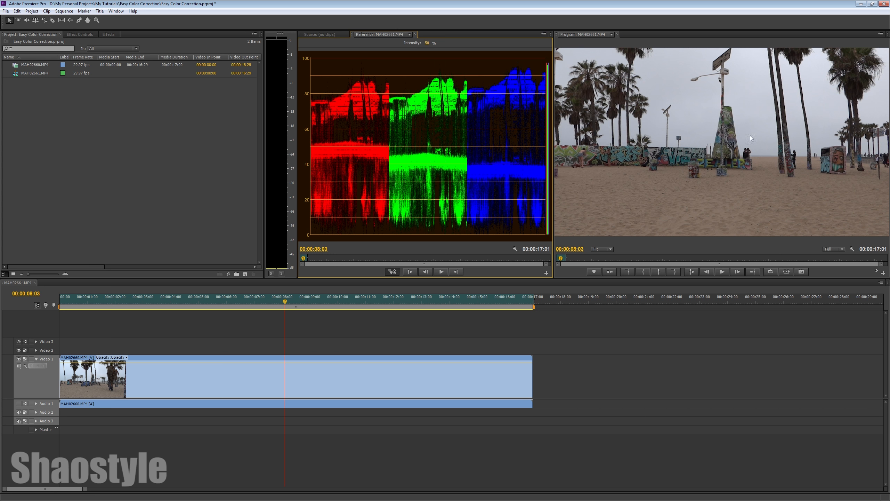
Step: With the playhead at 00:00:03:18, find the RGB Curves video effect and apply it to the clip on Video 1
left_click(161, 298)
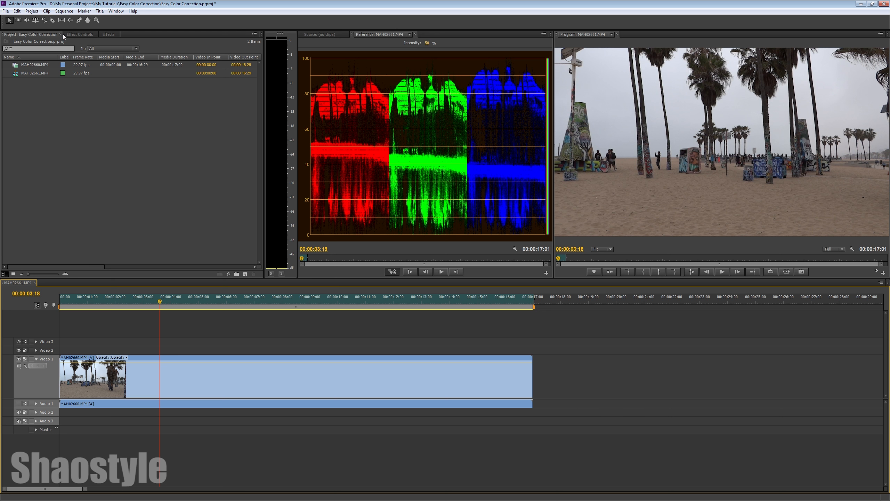
left_click(112, 35)
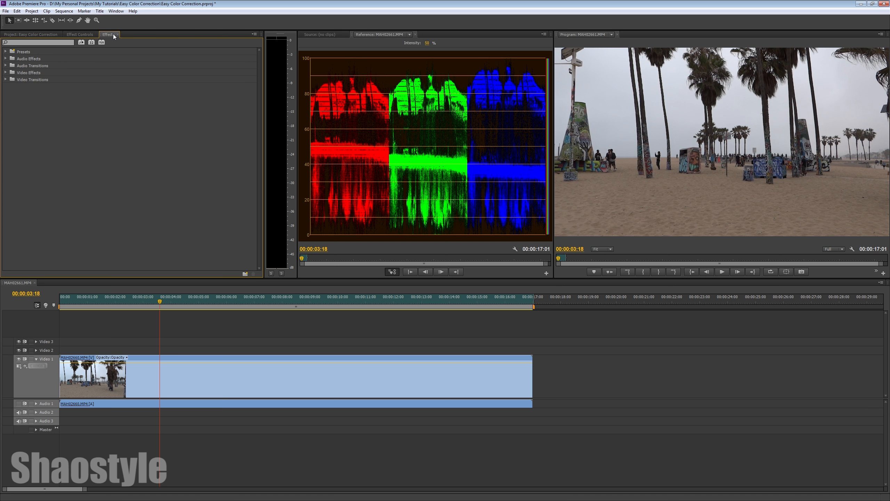
left_click(33, 42)
type("cu")
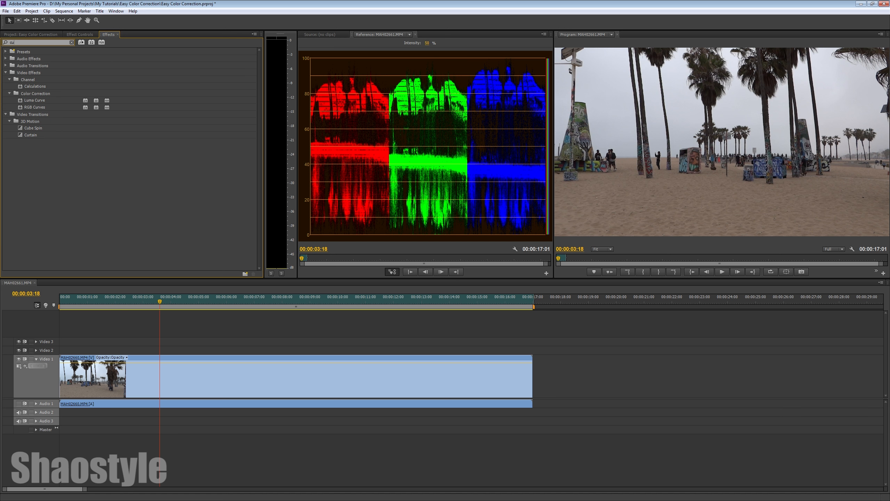
type("rv")
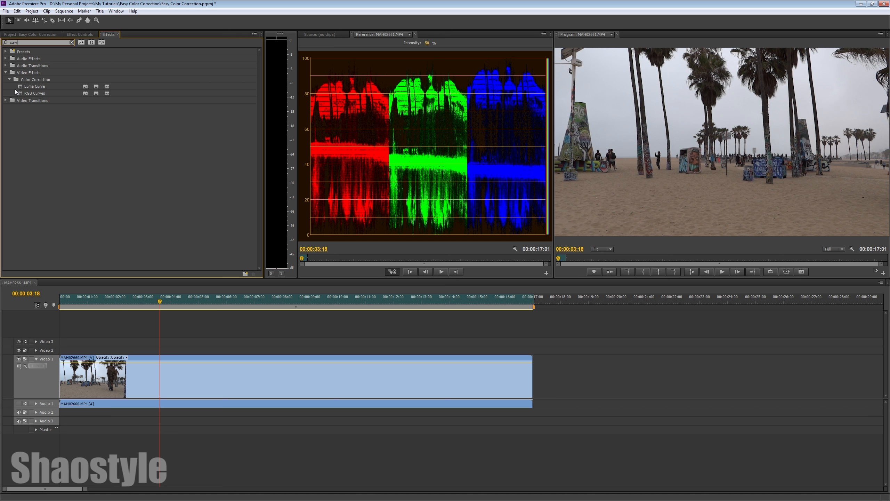
left_click_drag(18, 92, 158, 383)
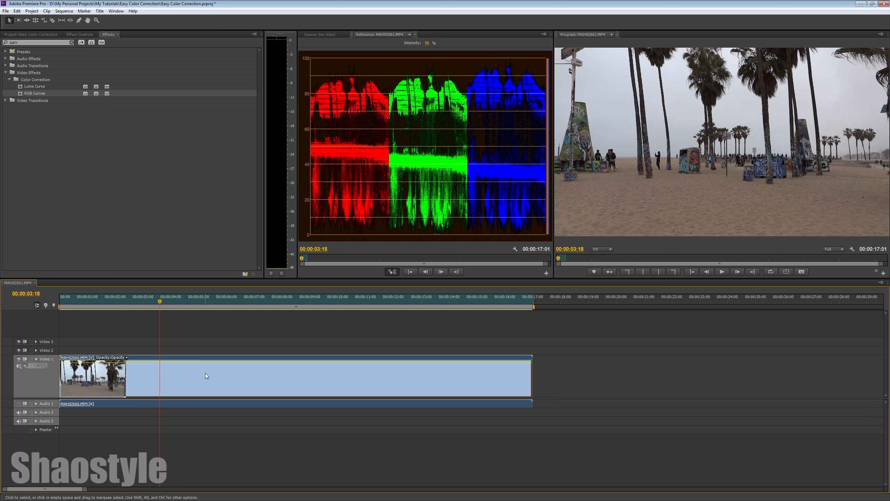
Step: Show the clip's RGB Curves settings and enlarge the area above the timeline enough to fit all four curve graphs
left_click(80, 34)
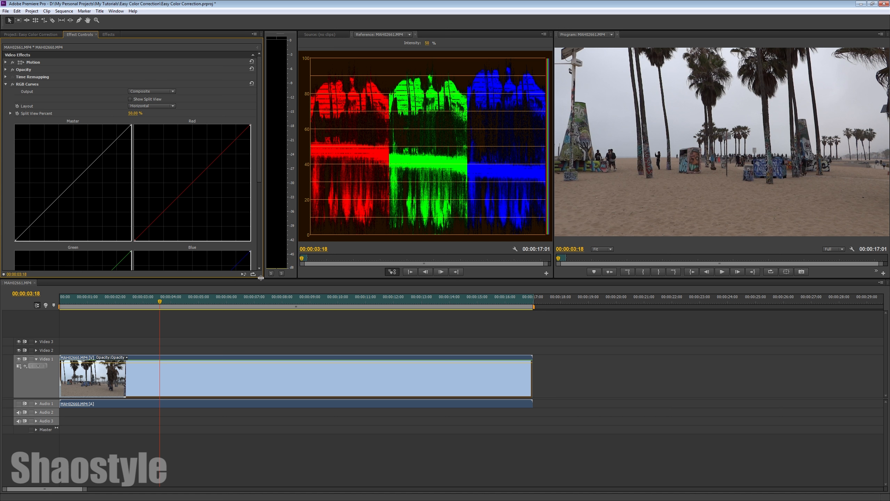
left_click_drag(262, 279, 256, 335)
scroll(53, 171, "down", 3)
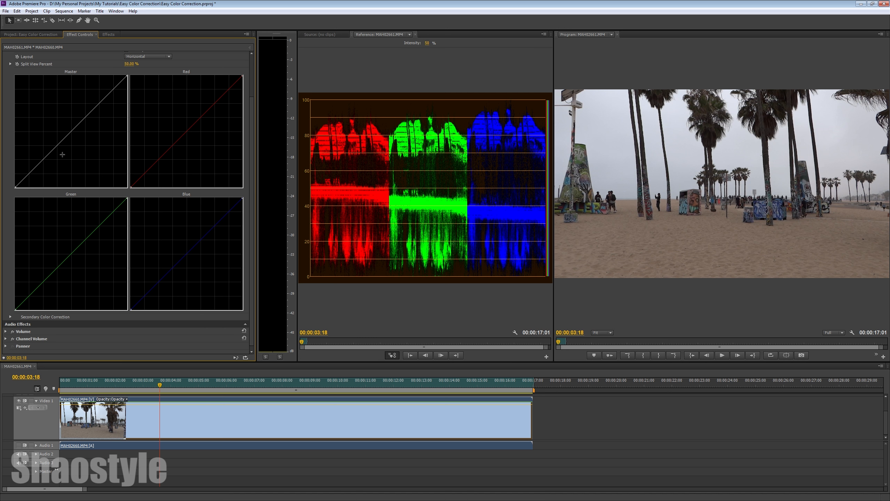
Step: Move the Master curve's white and black points slightly inward to stretch the RGB Parade toward 0 and 100
left_click_drag(74, 125, 46, 117)
key("ctrl+z")
left_click_drag(126, 74, 121, 75)
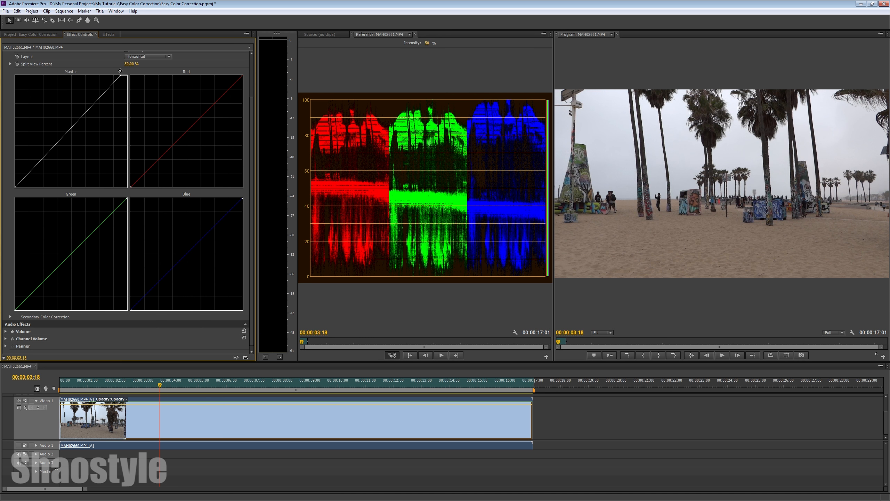
left_click_drag(120, 71, 119, 67)
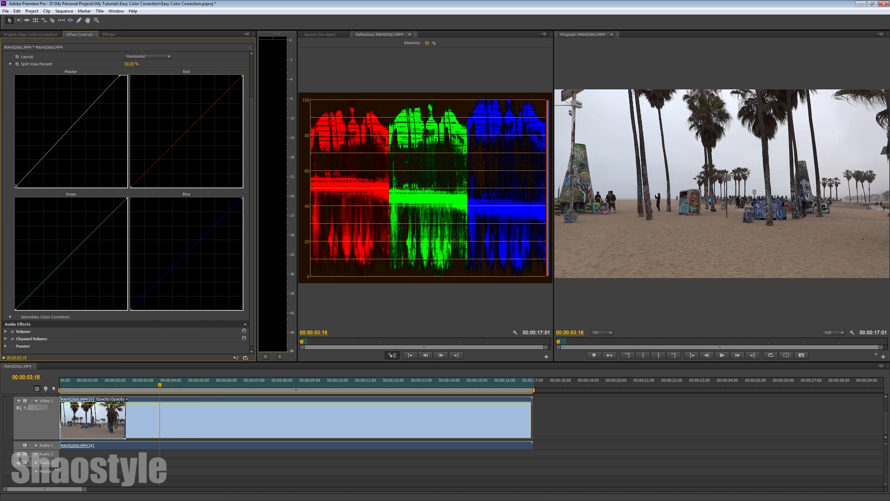
left_click_drag(15, 186, 1, 200)
left_click_drag(17, 187, 17, 186)
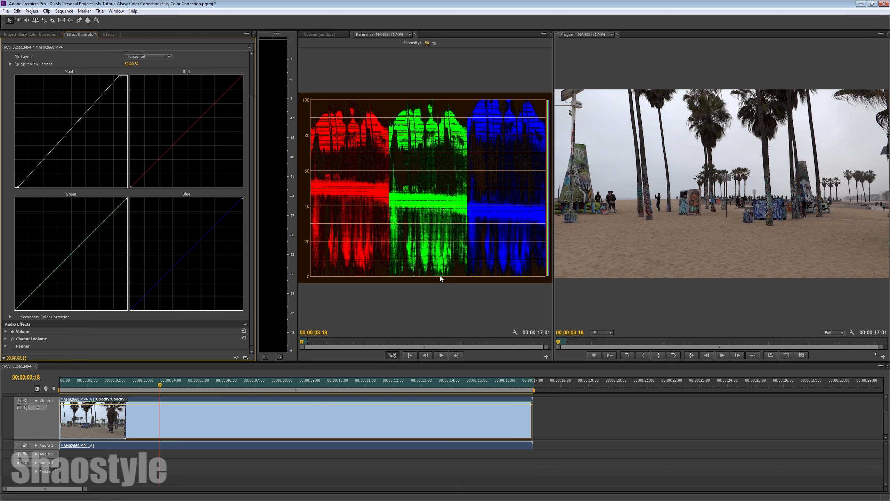
key("ctrl+s")
Step: Shift the white points of the Red and Green curves and the black points of the Red and Blue curves slightly inward
left_click_drag(242, 75, 237, 75)
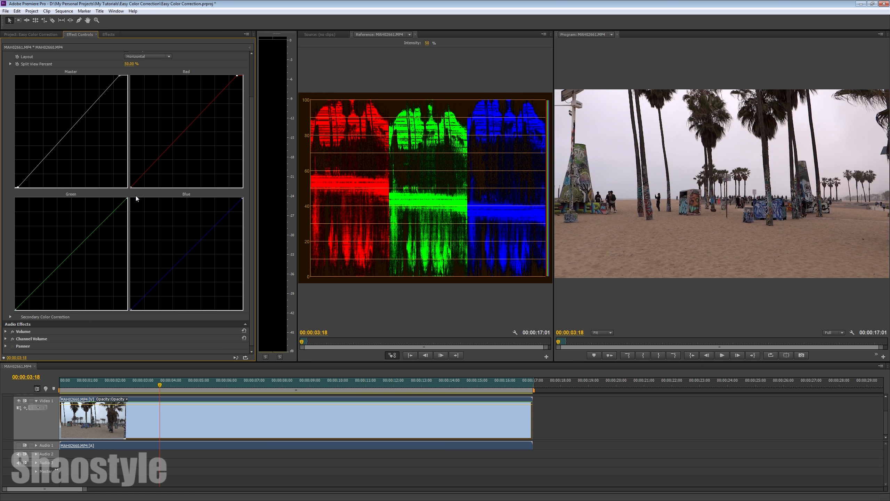
left_click_drag(125, 197, 122, 196)
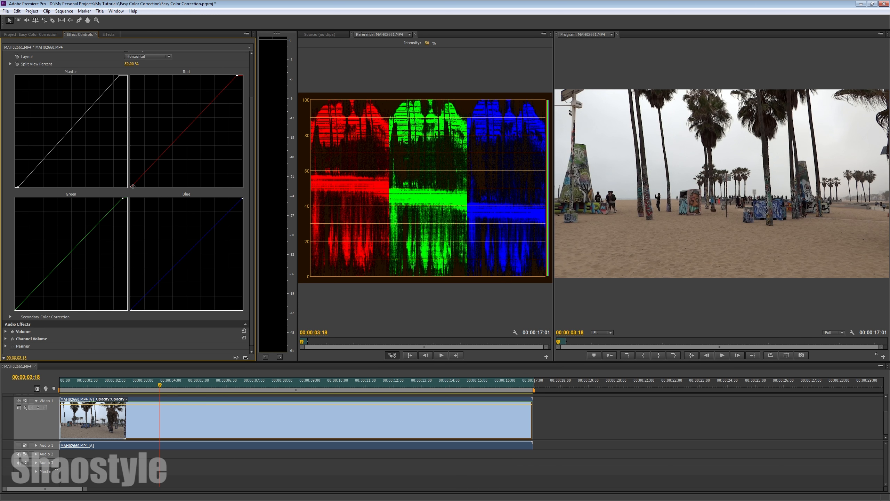
left_click_drag(132, 187, 133, 187)
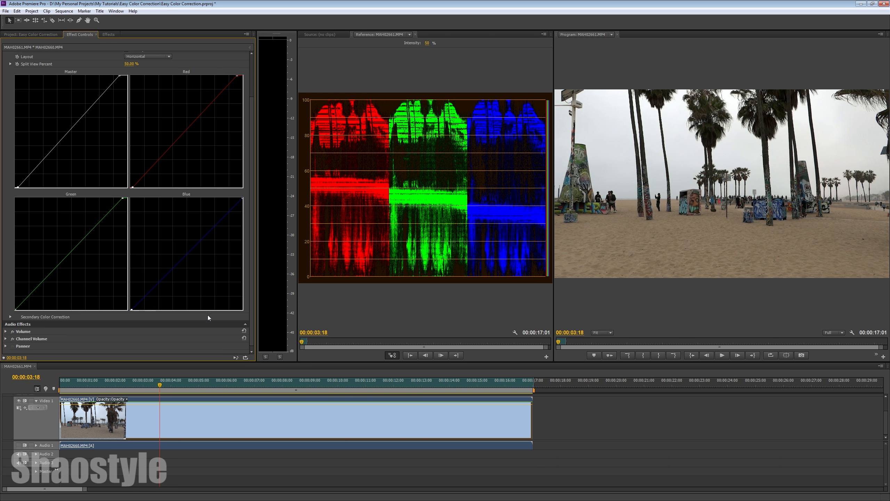
Step: Compare the image before and after correction by toggling the RGB Curves effect off and on
left_click_drag(250, 130, 250, 89)
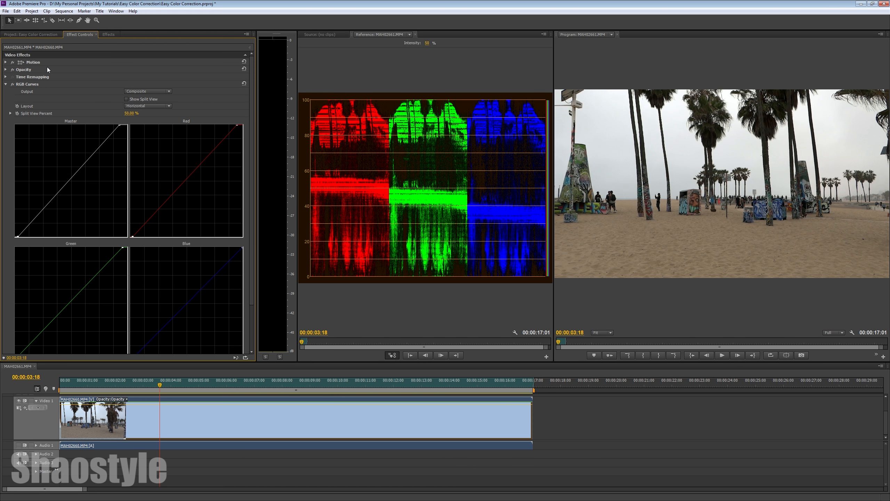
left_click(13, 85)
left_click(13, 84)
left_click(12, 85)
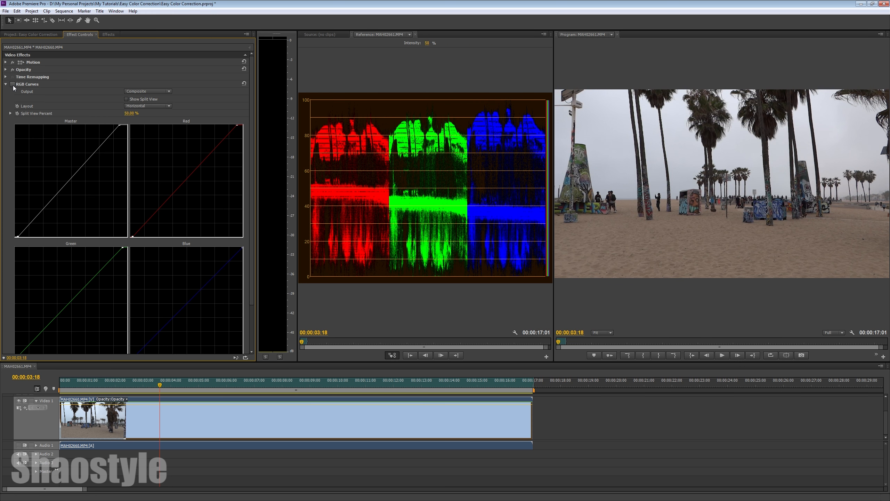
left_click(13, 84)
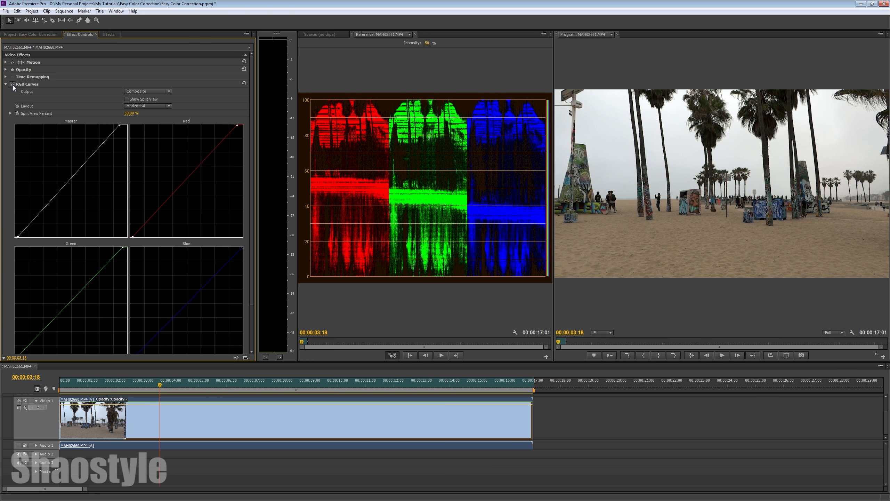
left_click(13, 85)
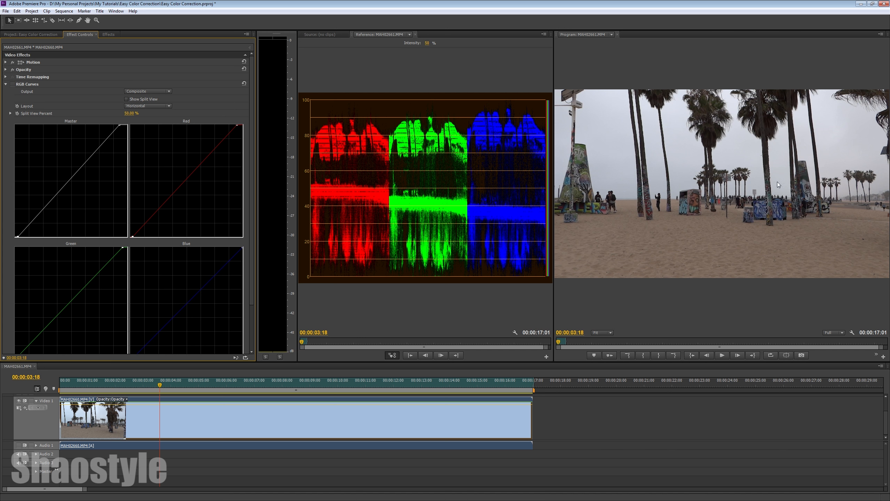
left_click(13, 84)
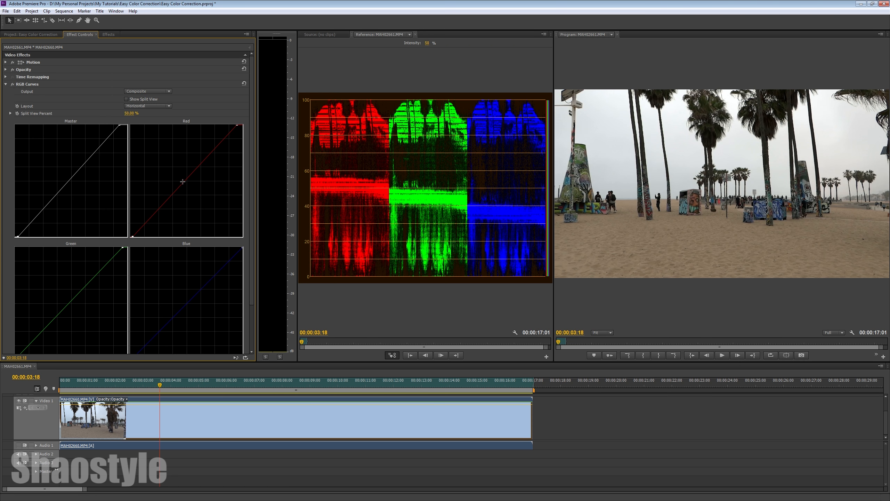
Step: Add a midpoint to the Red curve, raise the Green and Blue midtones to match red, and slightly lower Blue's white point
left_click_drag(184, 182, 183, 181)
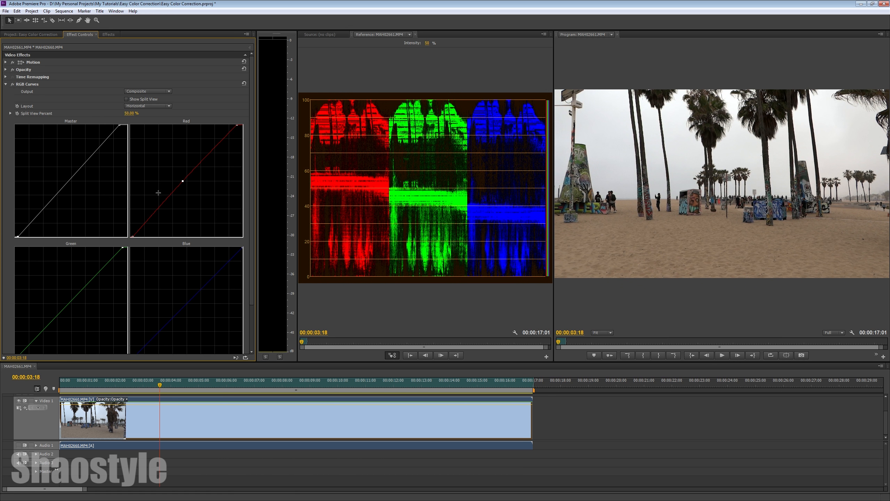
left_click_drag(71, 304, 66, 299)
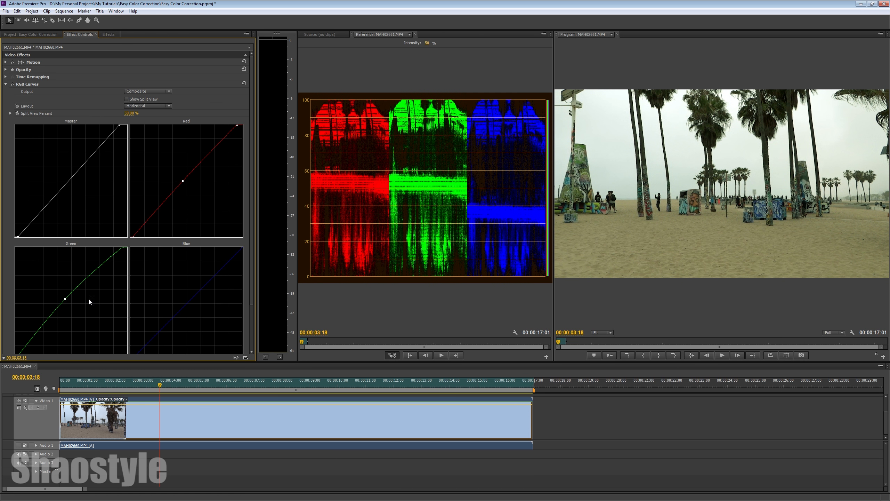
left_click_drag(185, 303, 180, 293)
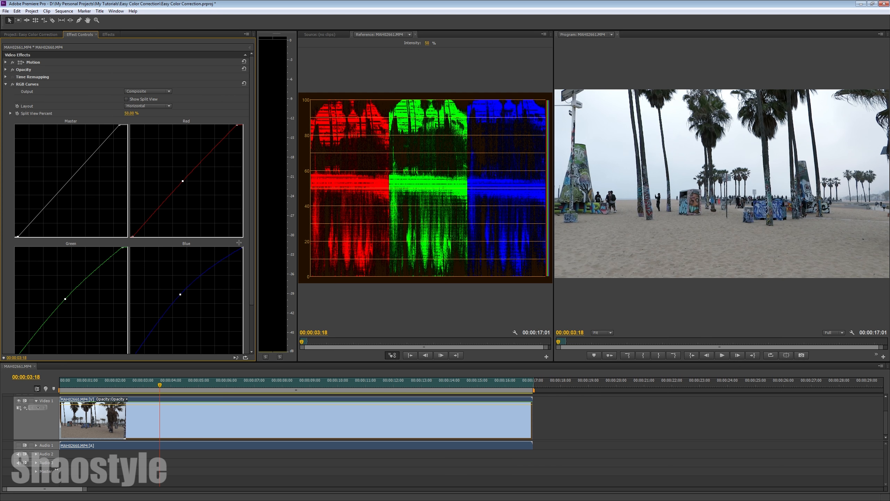
left_click_drag(242, 247, 243, 251)
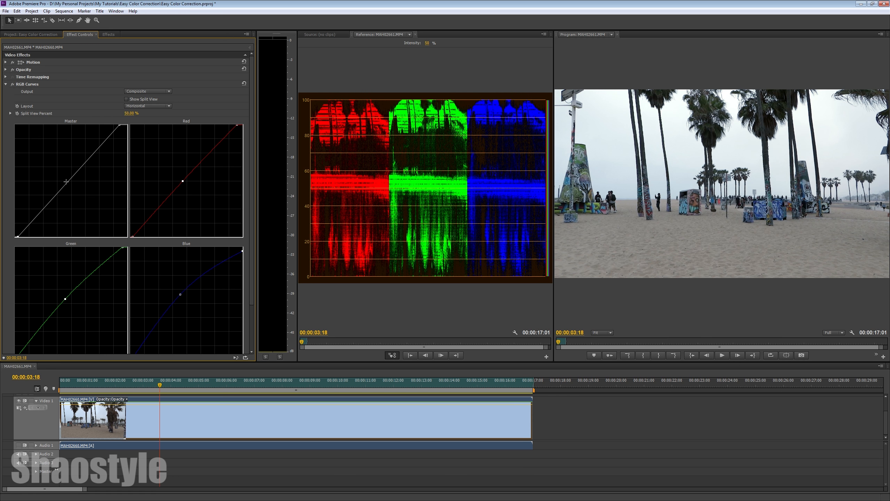
Step: Pull the midpoints of the Master, Red and Blue curves down for a darker, greenish look, and ease the Green white point slightly outward
left_click_drag(69, 181, 70, 186)
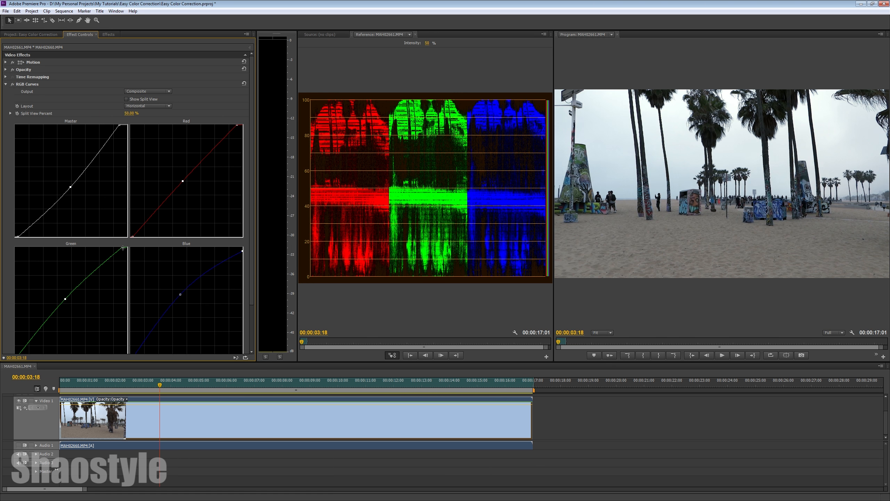
left_click_drag(123, 248, 124, 247)
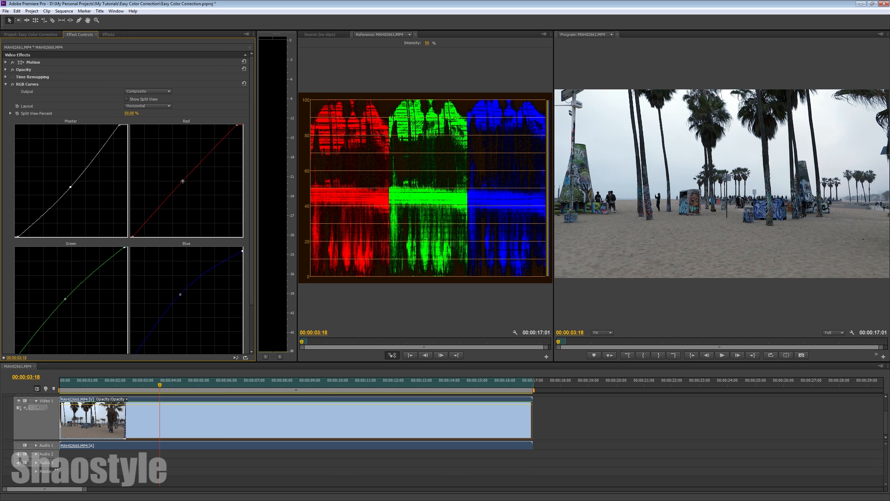
left_click_drag(183, 181, 184, 185)
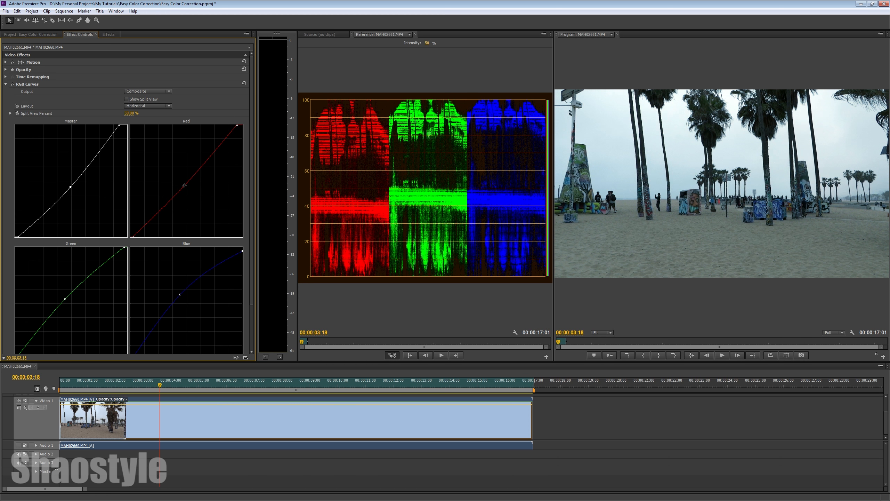
left_click_drag(184, 185, 185, 189)
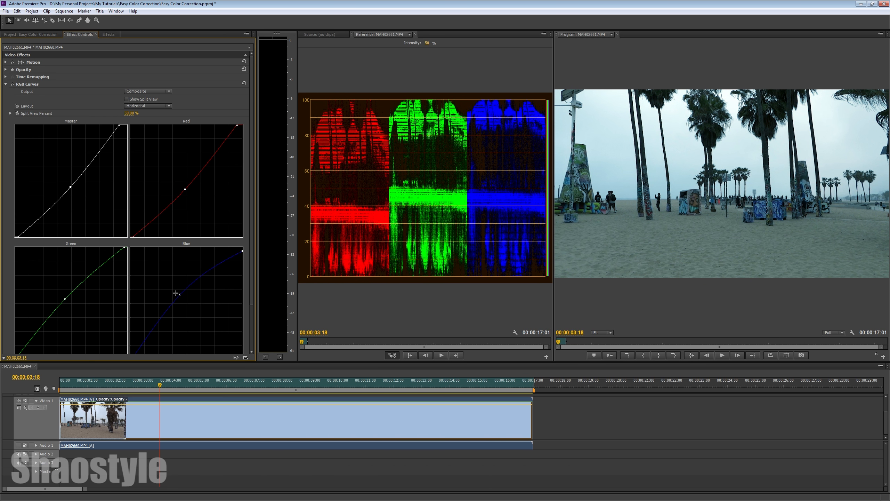
left_click_drag(180, 294, 184, 299)
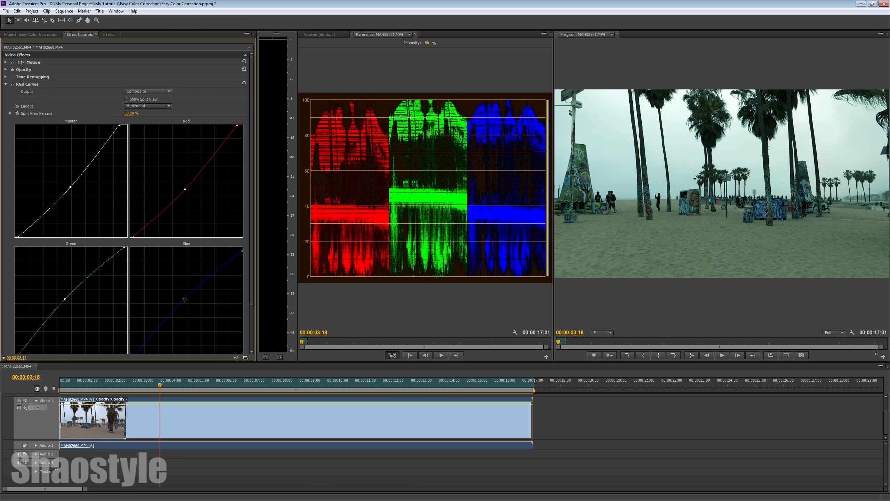
Step: Move the playhead to 00:00:10:11 and shift the Red curve's white point slightly inward to brighten the red highlights
left_click(263, 380)
left_click(347, 379)
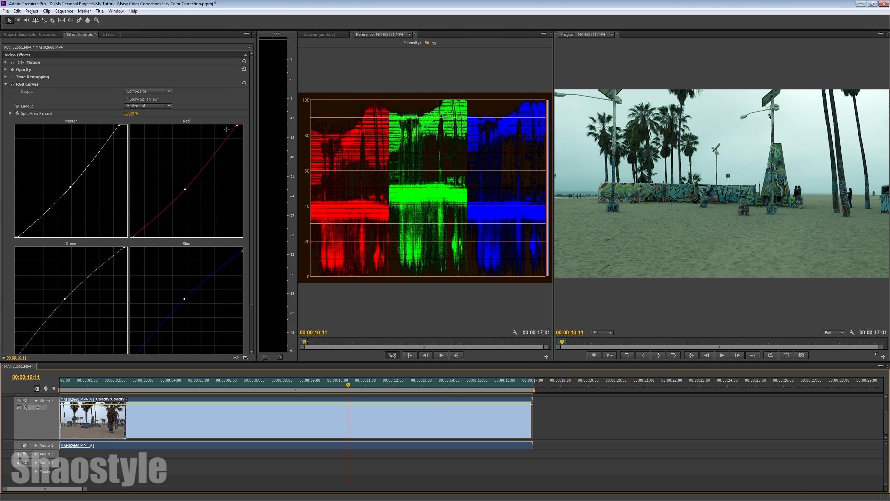
left_click_drag(236, 124, 234, 121)
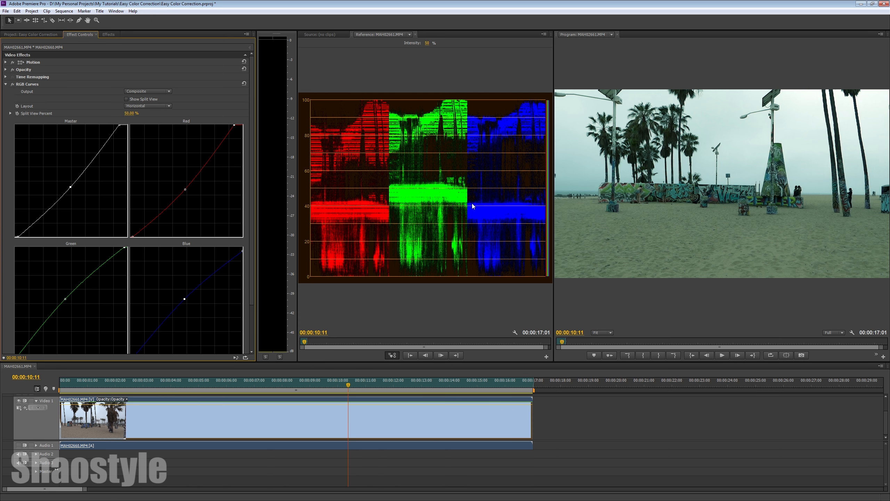
Step: Undo the greenish stylization of the Master, Red, Green and Blue curves, including the last Red white point shift, and collapse RGB Curves
key("ctrl+z")
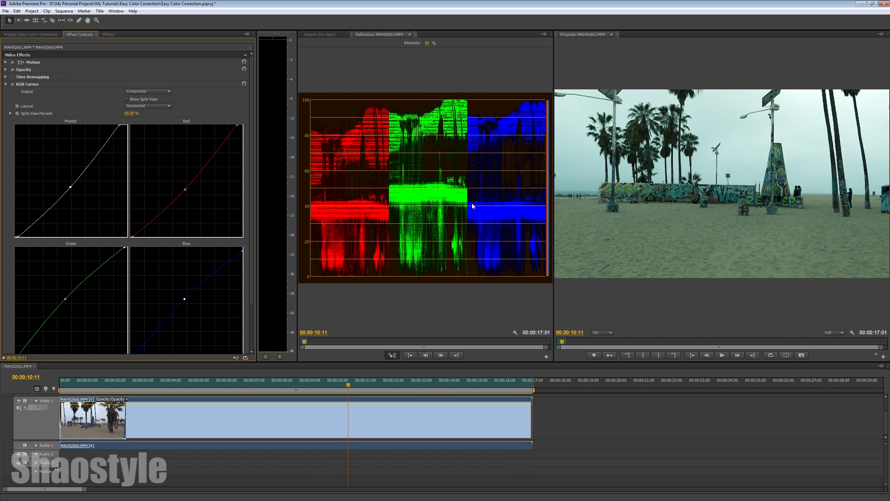
key("ctrl+z")
key("ctrl+z")
key("ctrl+z")
key("ctrl+z")
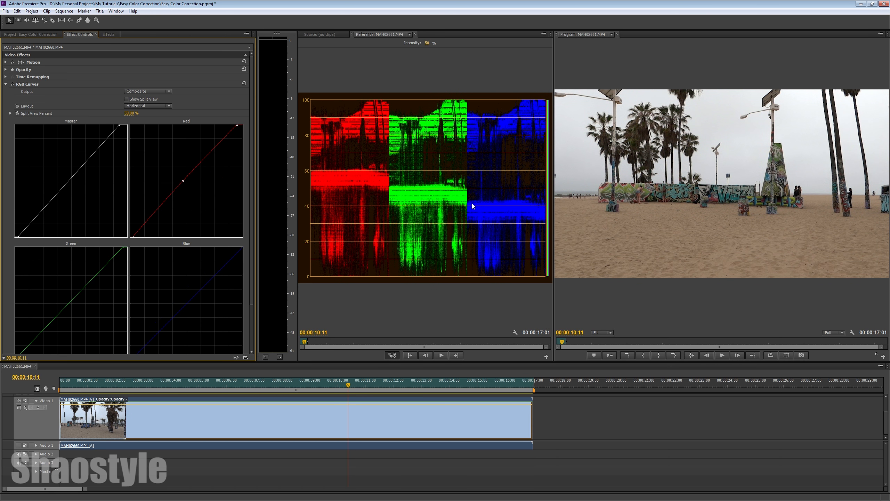
left_click(6, 84)
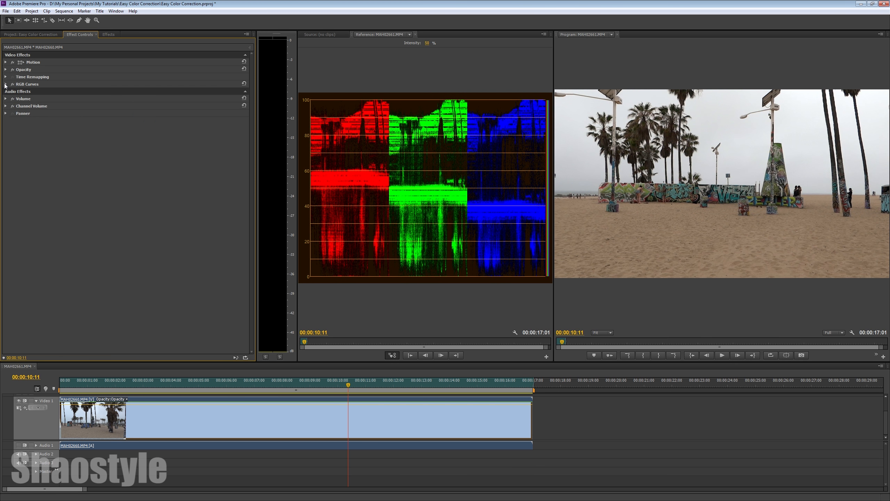
Step: Search the effects for "sharp" and apply the Sharpen video effect to the beach clip on Video 1
left_click(102, 34)
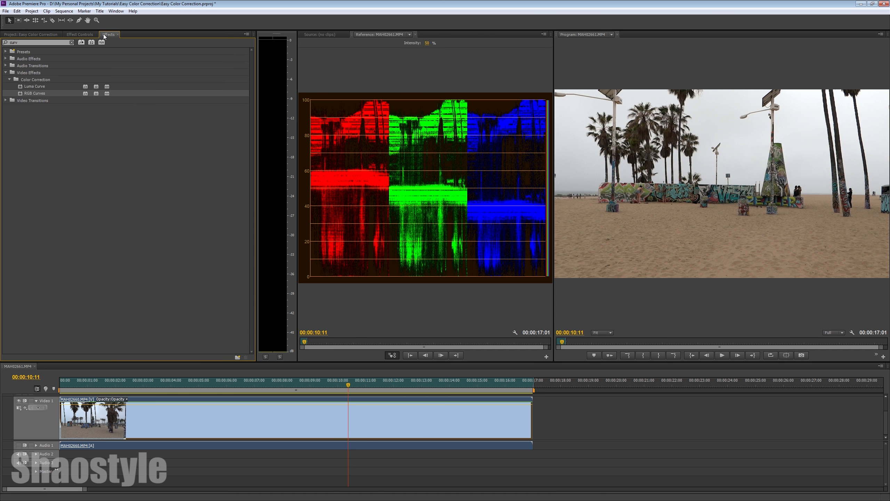
double_click(62, 43)
type("sh")
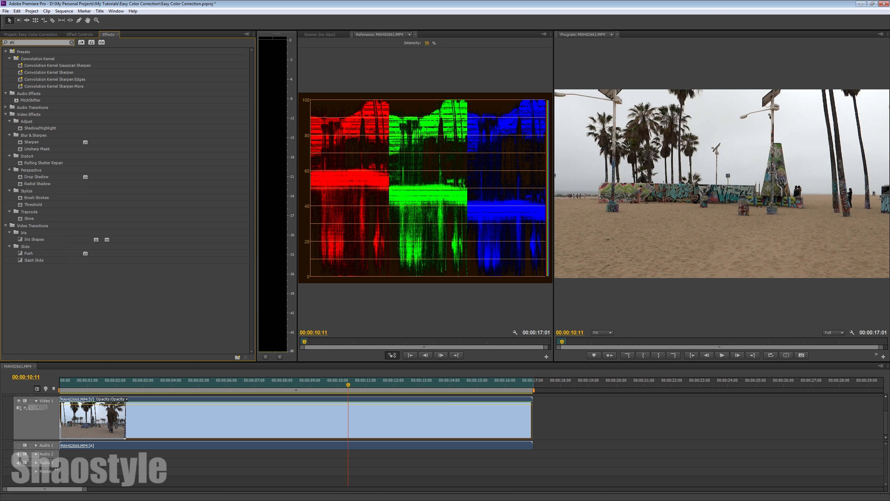
type("arp")
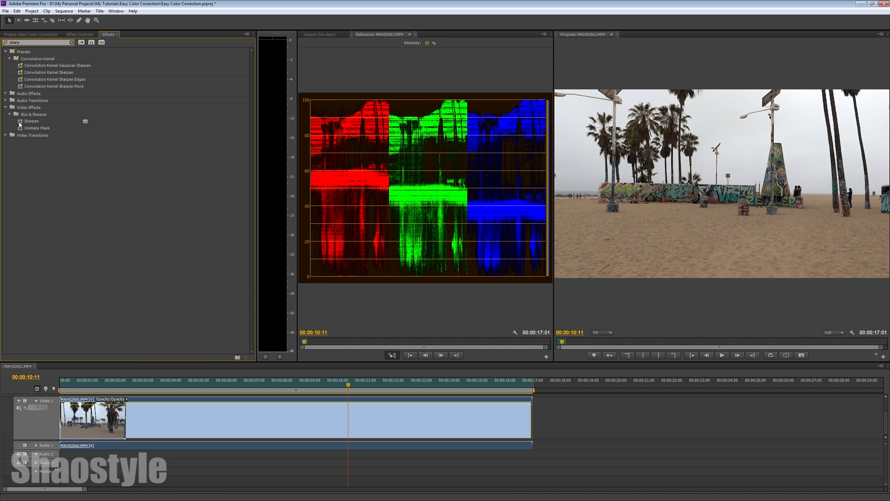
left_click_drag(21, 122, 215, 428)
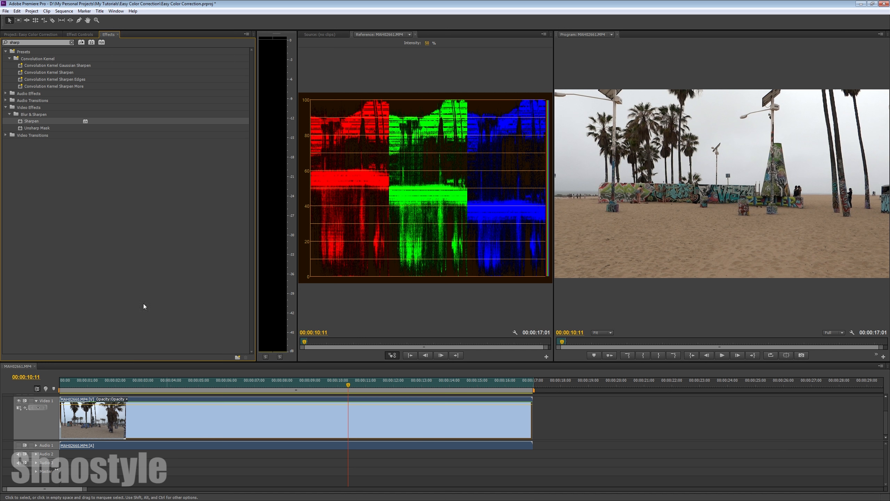
Step: Set the Sharpen effect's Sharpen Amount to 25
left_click(78, 35)
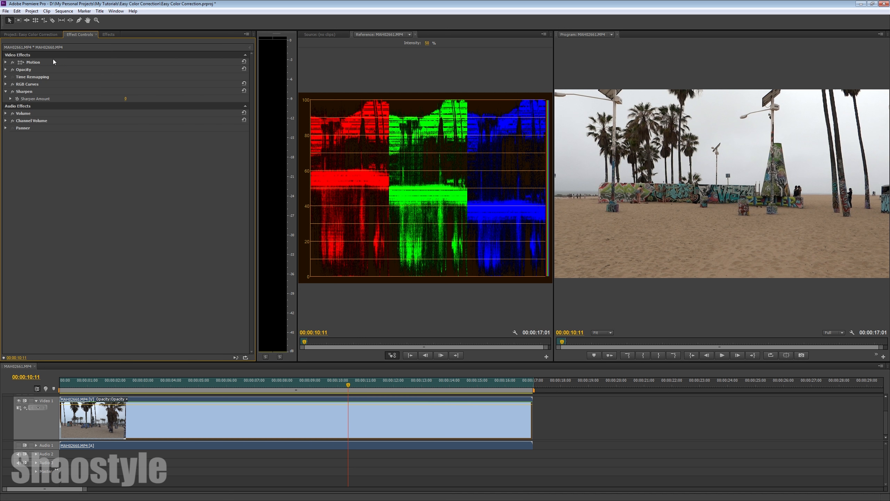
left_click(24, 92)
left_click_drag(125, 99, 133, 101)
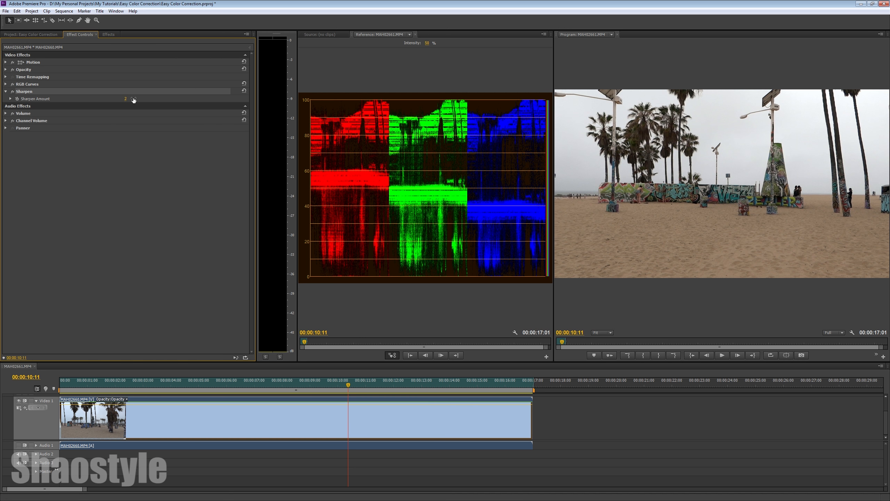
left_click(133, 99)
type("25")
key("Return")
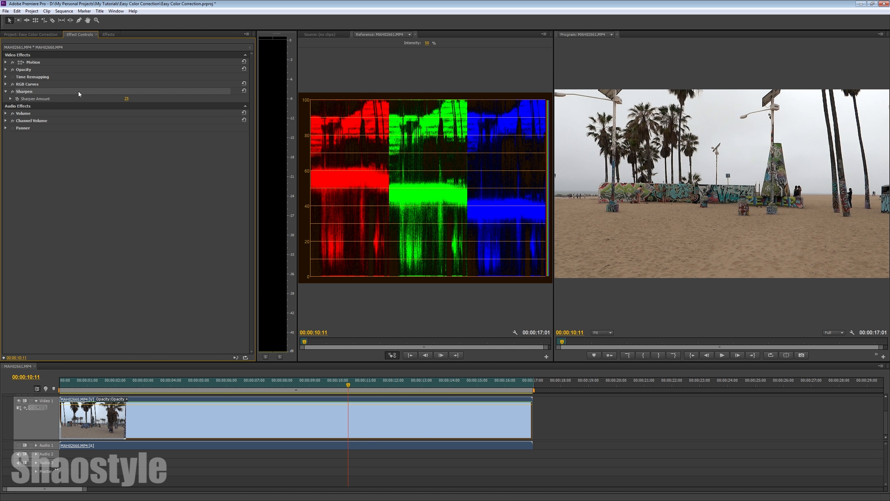
Step: Compare the image with and without sharpening by toggling the Sharpen effect off and on
left_click(12, 91)
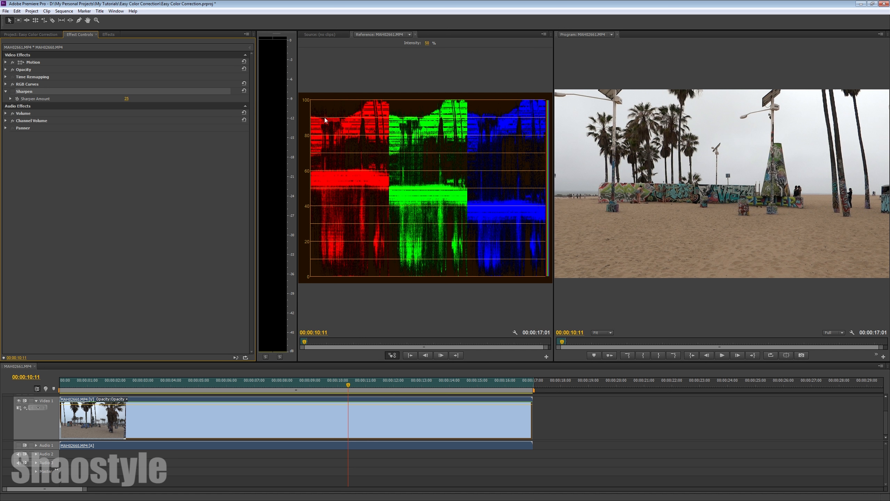
left_click(13, 92)
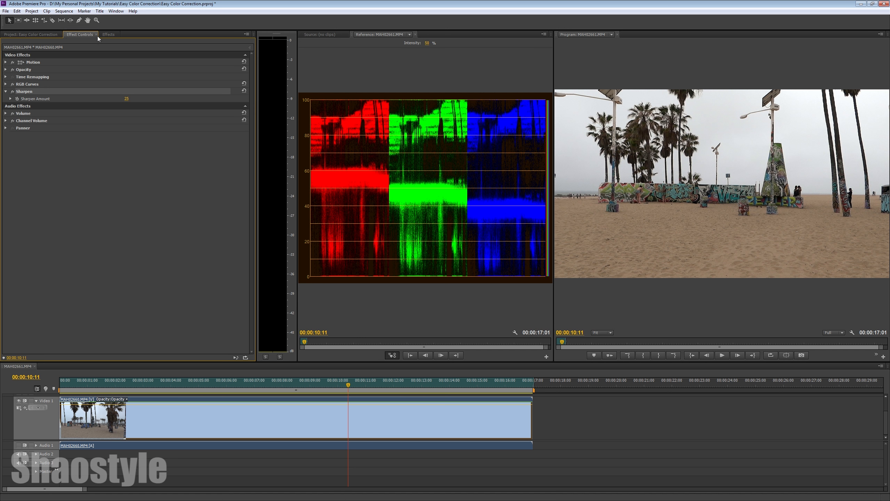
Step: Expand RGB Curves, shift the Red curve's black point slightly inward, and toggle the effect off and on to compare the correction
left_click(5, 84)
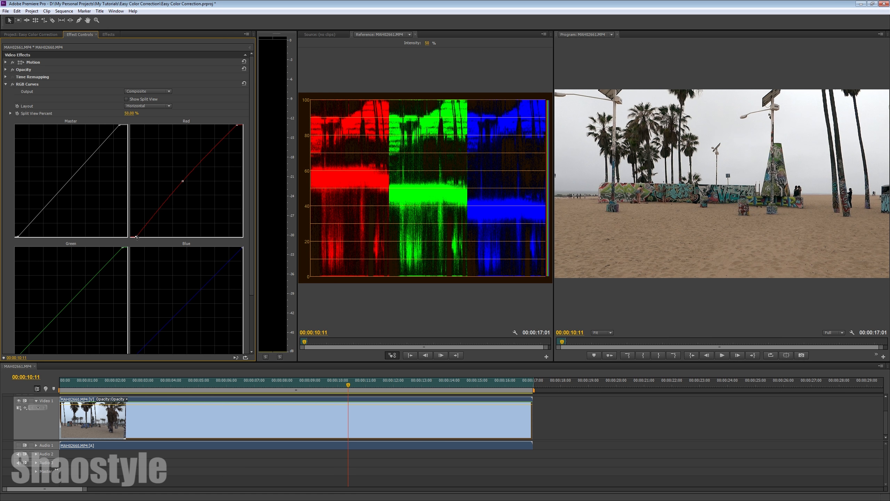
left_click(13, 84)
left_click(12, 84)
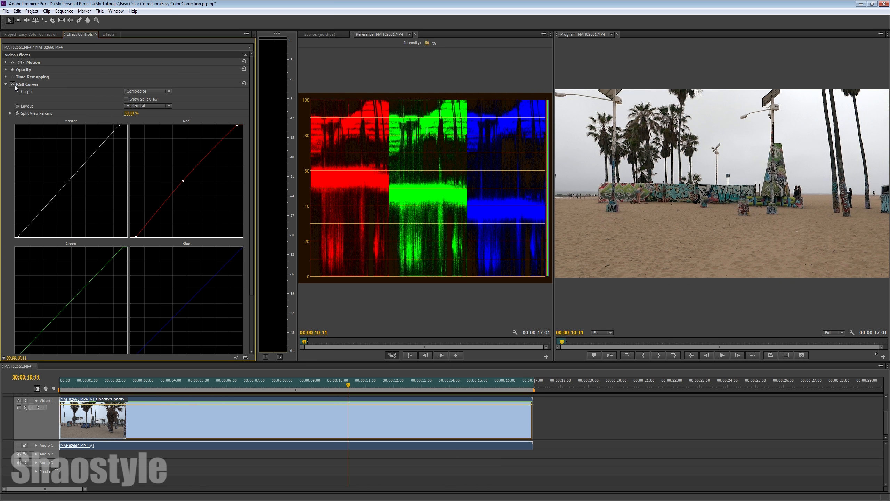